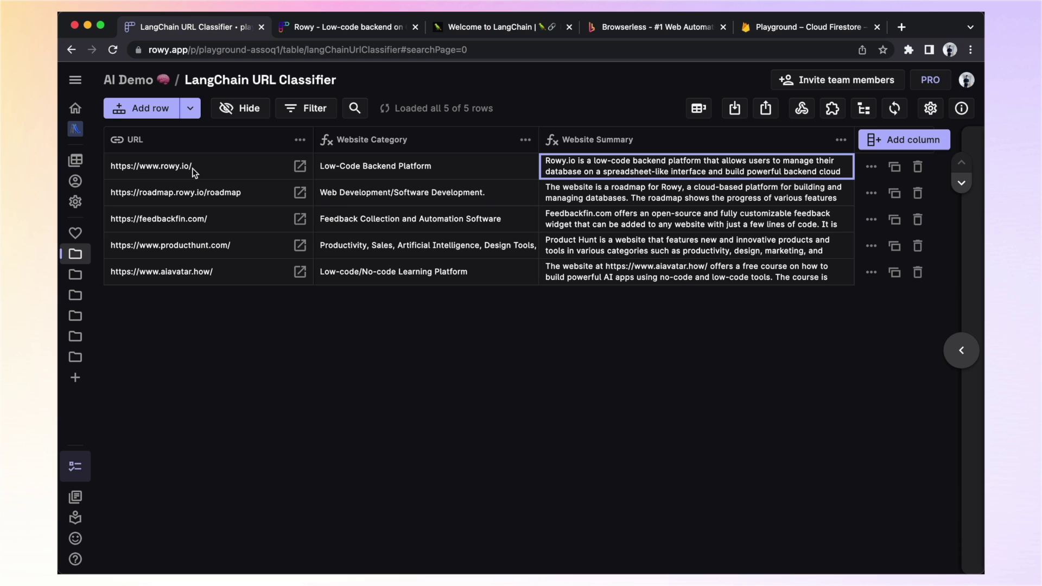
# Step: Look over the Rowy landing page, the LangChain documentation and the Browserless website
pyautogui.click(332, 26)
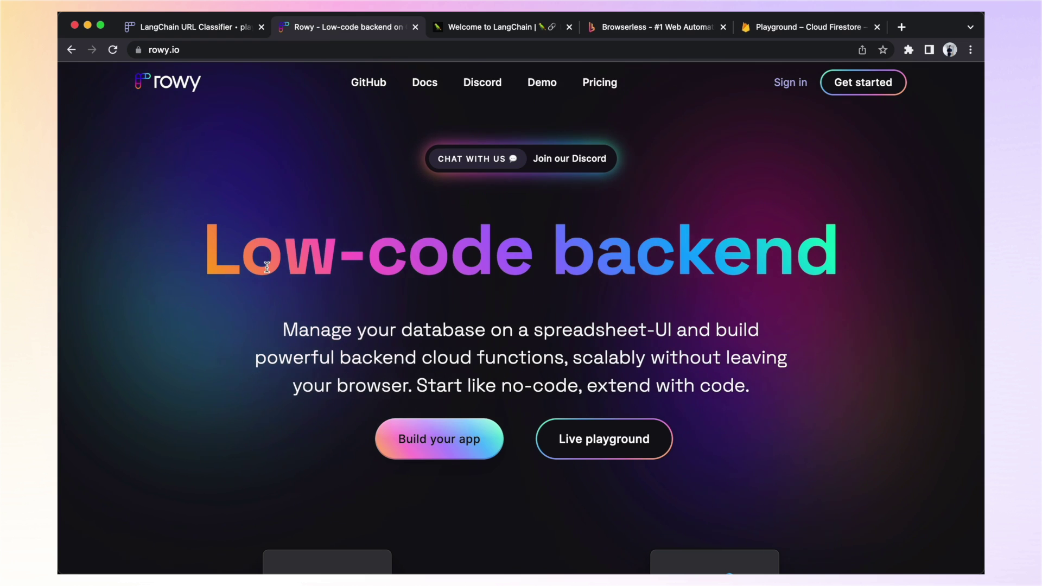
pyautogui.click(481, 27)
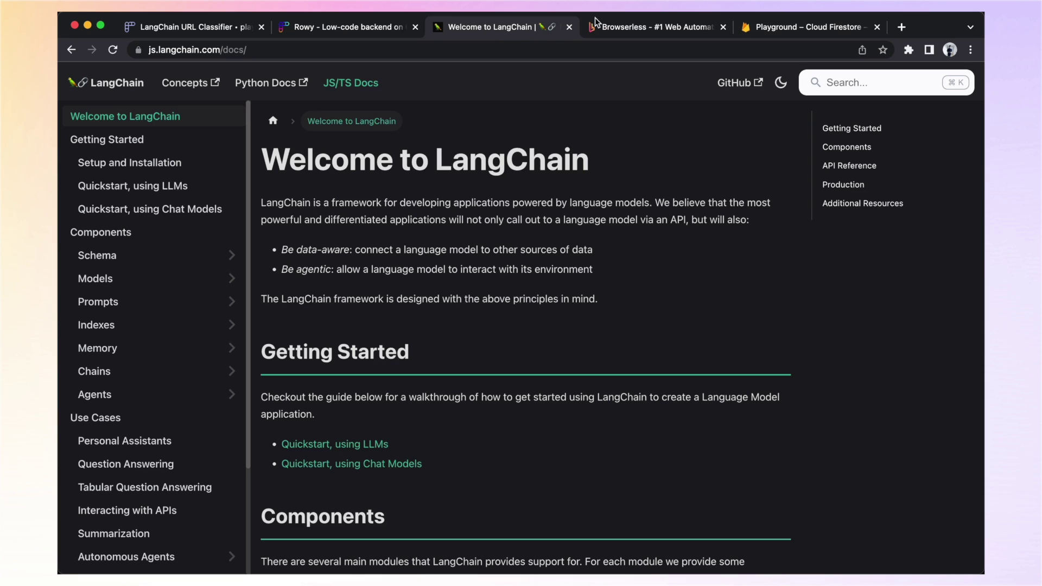
pyautogui.click(669, 27)
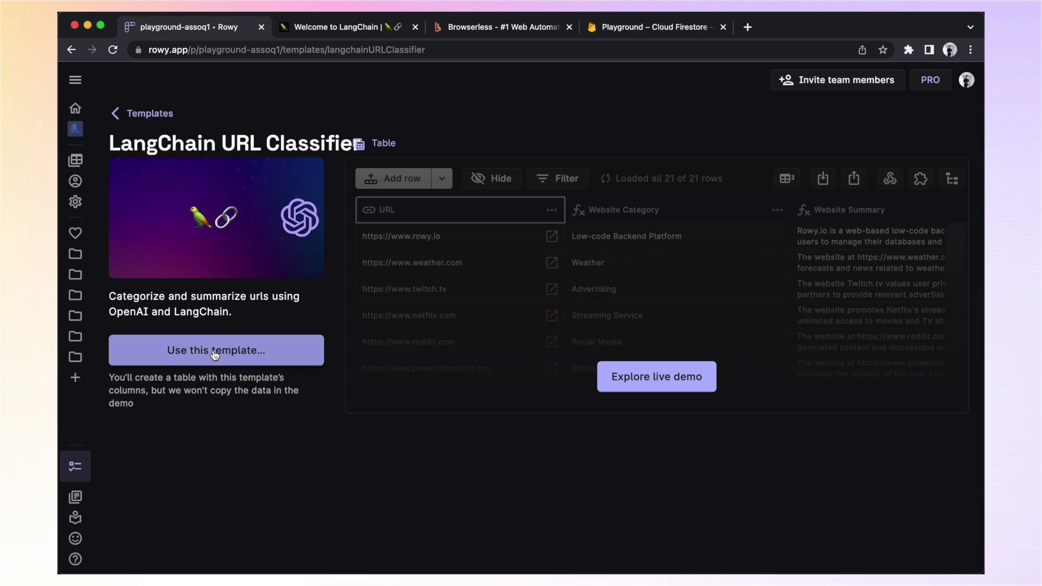
# Step: Start the template setup and create its table on a new 'langchainDemo' collection
pyautogui.click(213, 353)
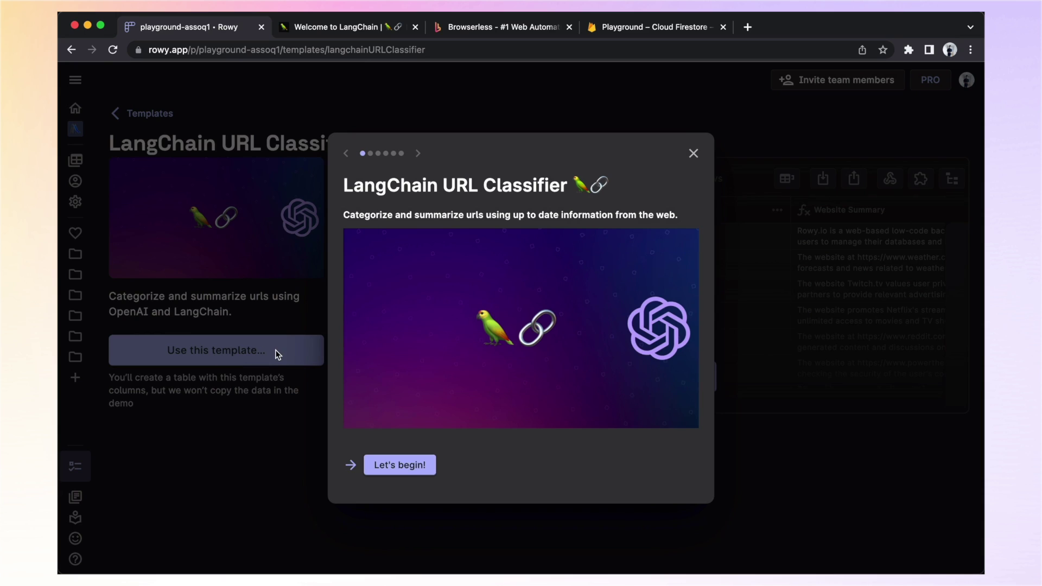
pyautogui.click(409, 463)
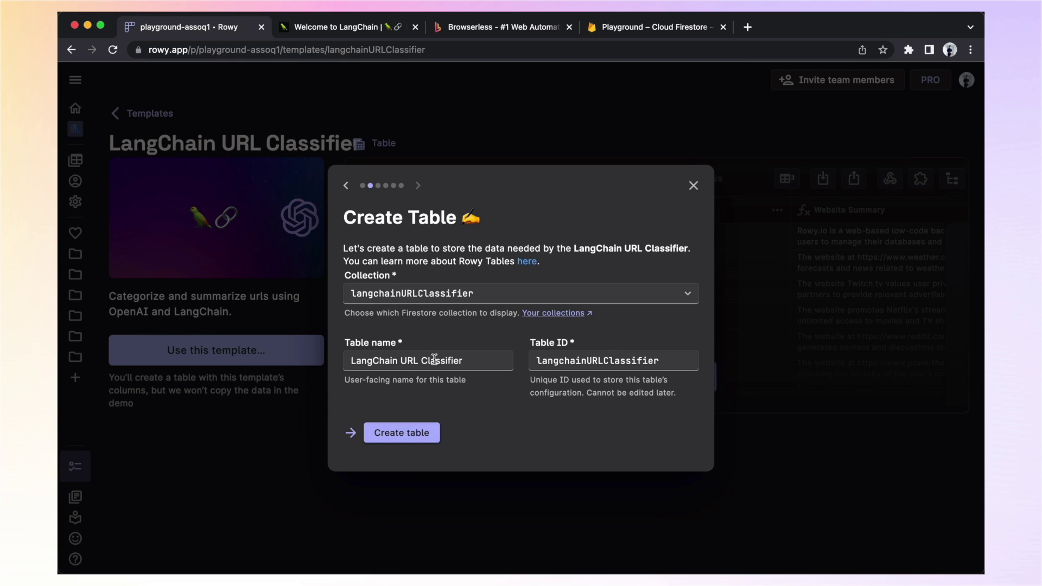
pyautogui.click(466, 296)
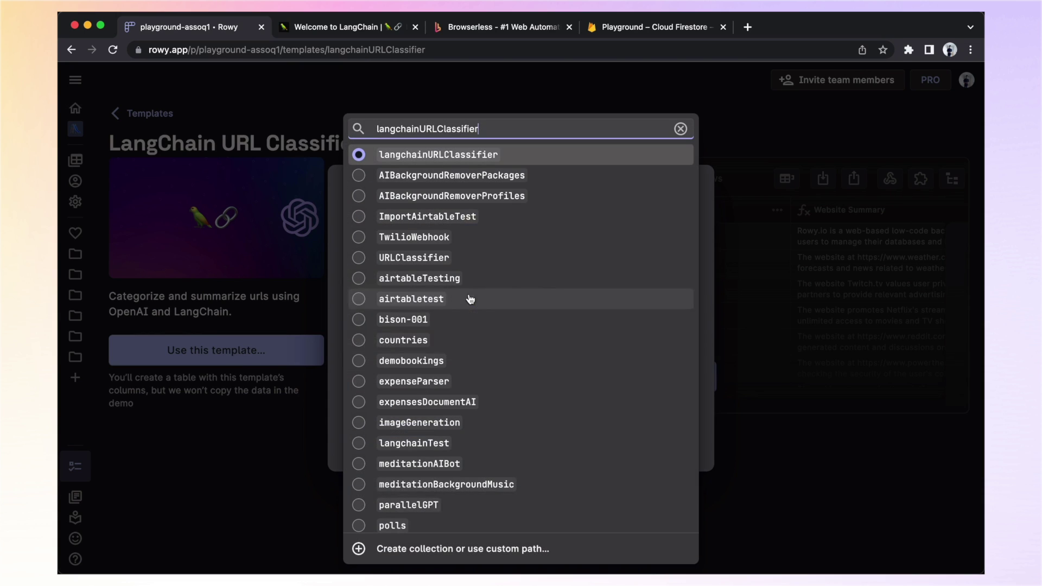
pyautogui.click(479, 548)
pyautogui.write('langc')
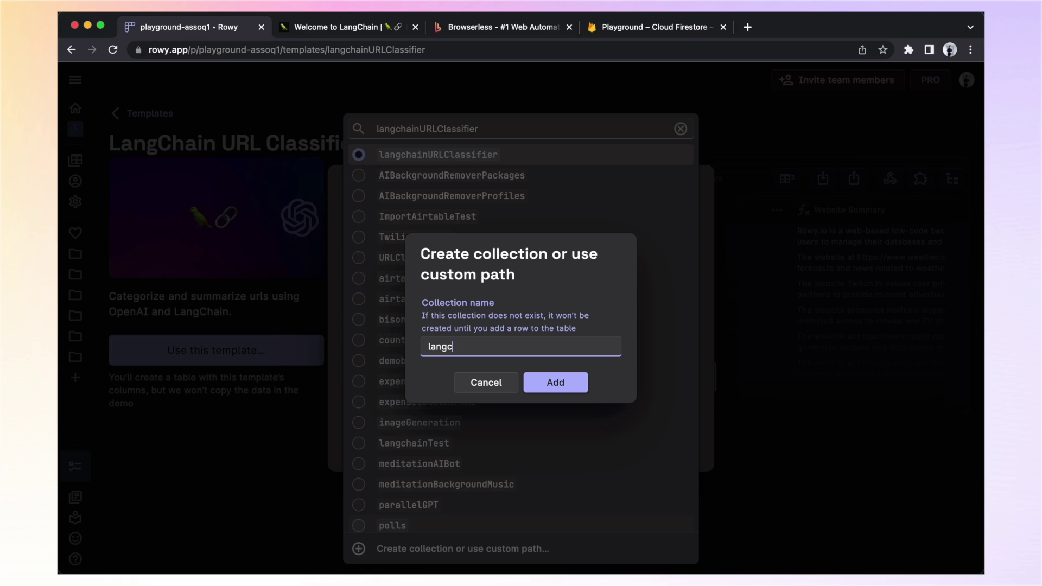
pyautogui.write('hainD')
pyautogui.write('emo')
pyautogui.hotkey('ctrl', 'a')
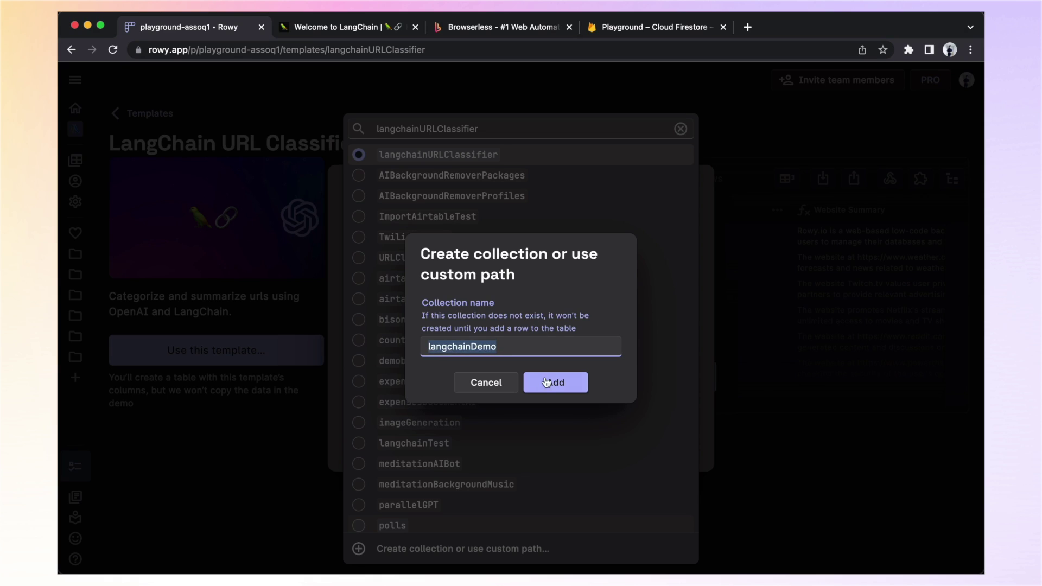
pyautogui.click(555, 382)
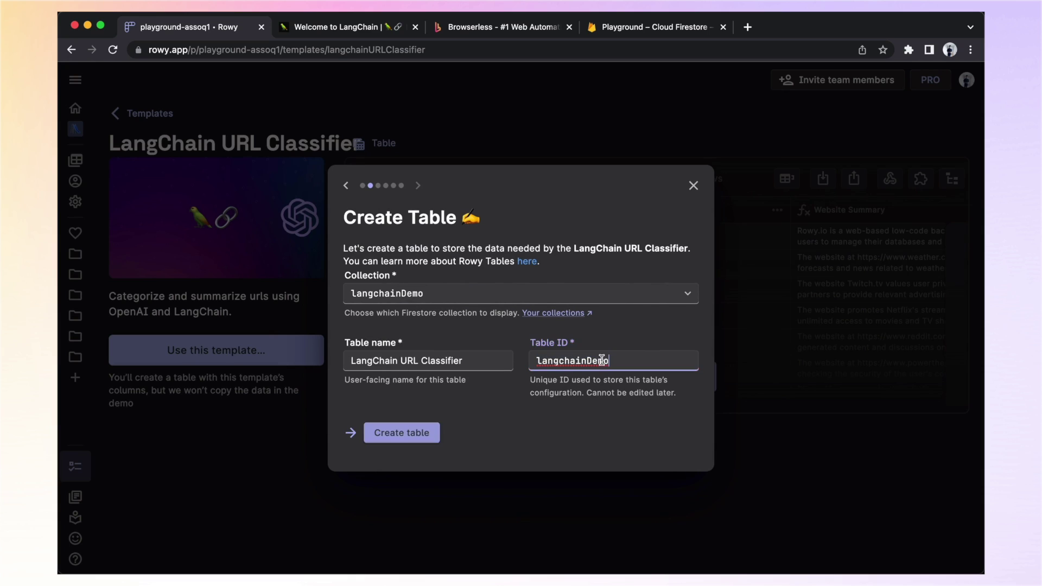
pyautogui.click(394, 446)
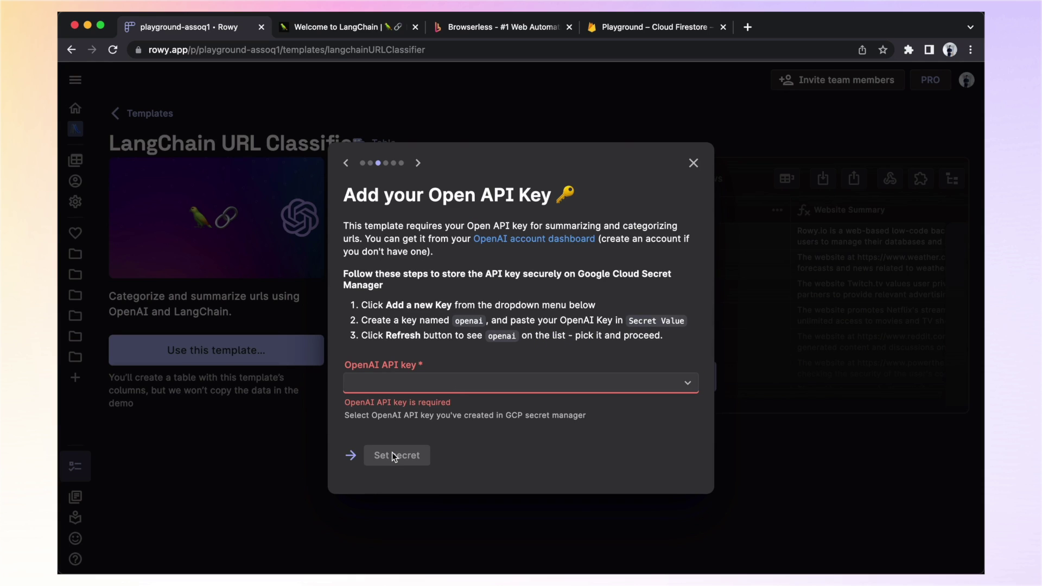
# Step: Set the 'openai' secret as the template's OpenAI API key
pyautogui.click(422, 391)
pyautogui.click(407, 436)
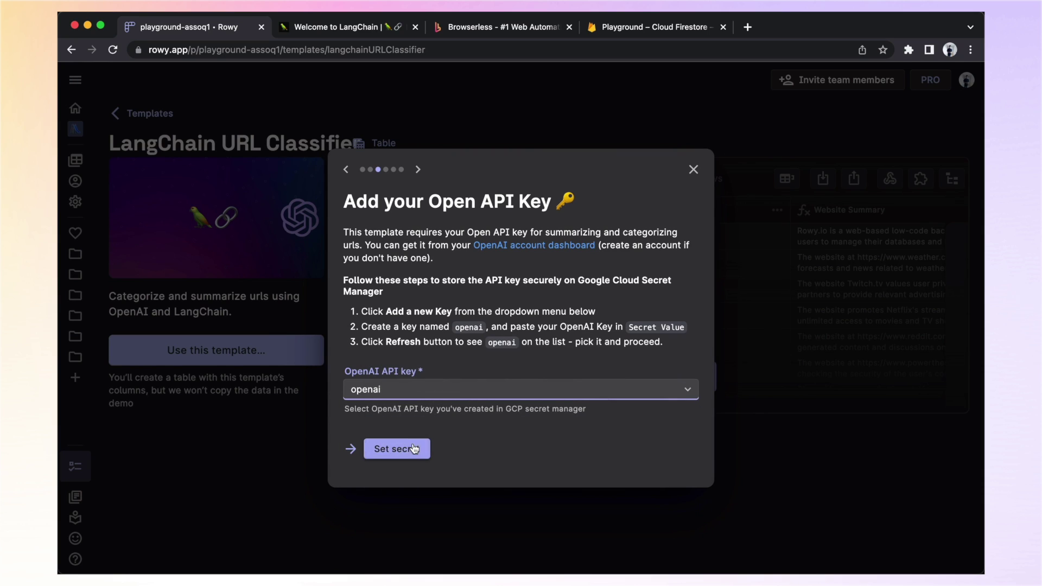
pyautogui.click(414, 449)
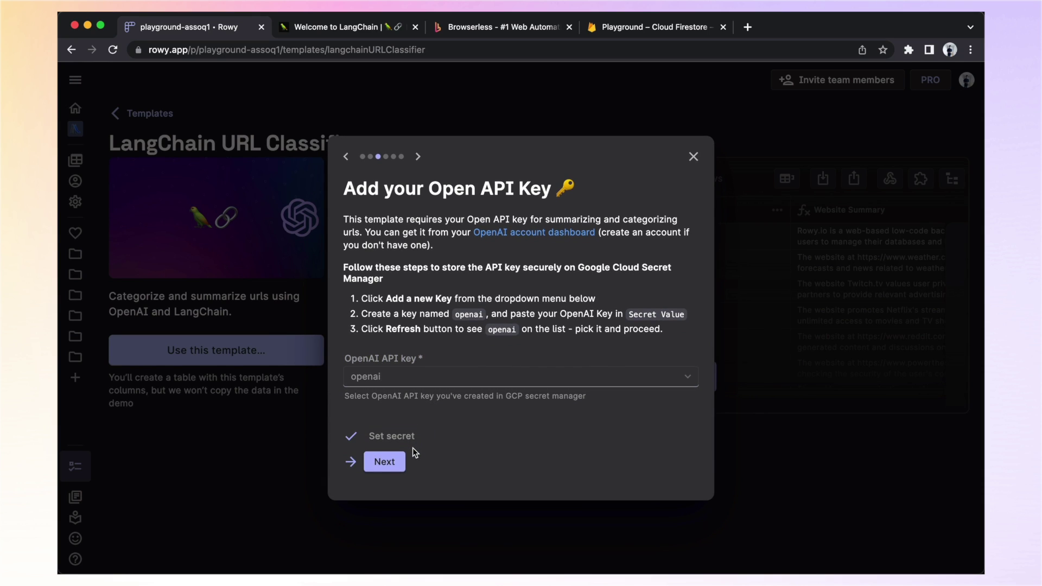
pyautogui.click(384, 461)
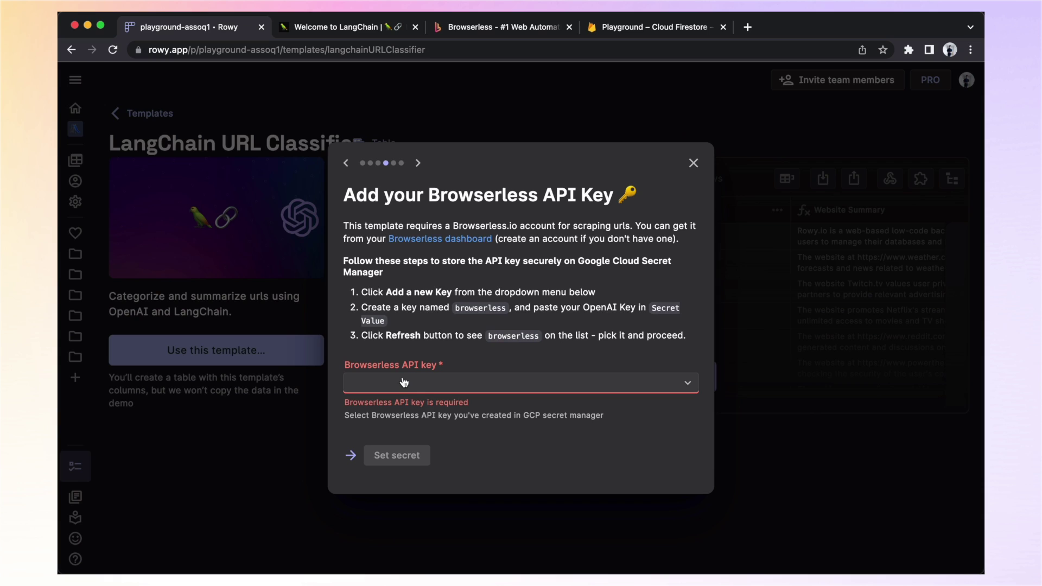
# Step: Set the 'browserless' secret as the Browserless API key and continue to deployment
pyautogui.click(482, 395)
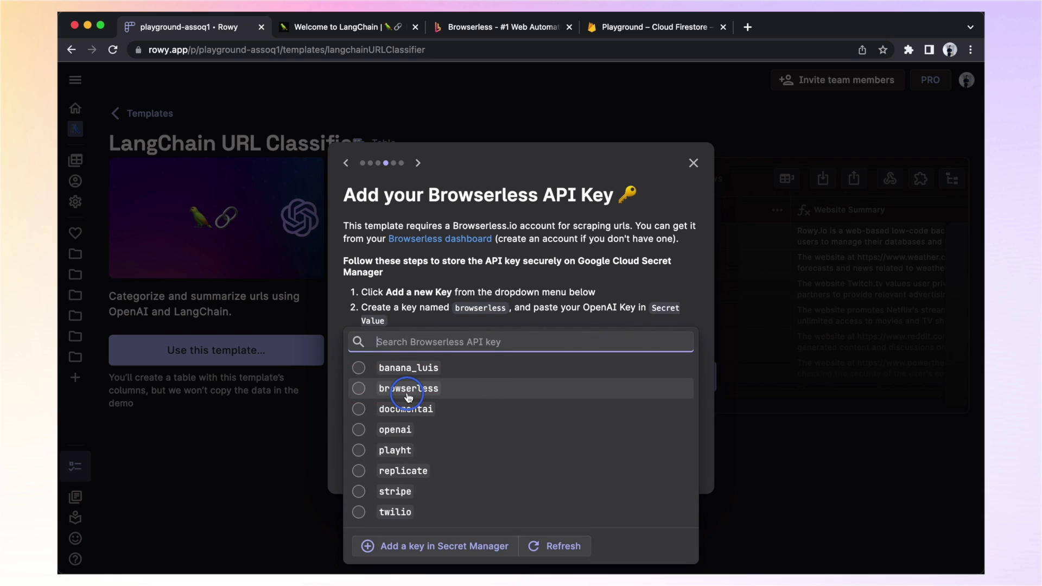
pyautogui.click(409, 391)
pyautogui.click(416, 452)
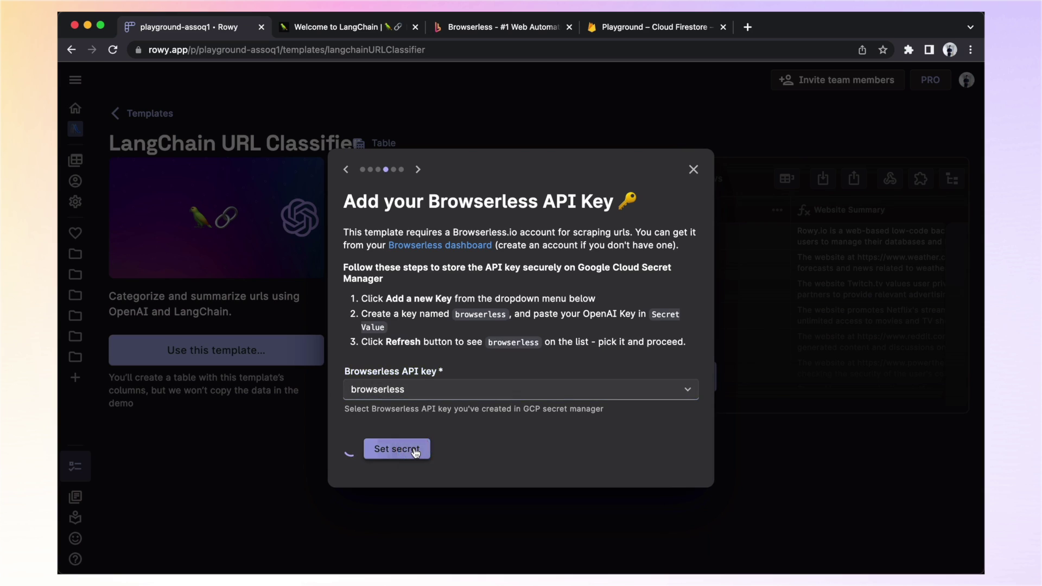
pyautogui.click(385, 461)
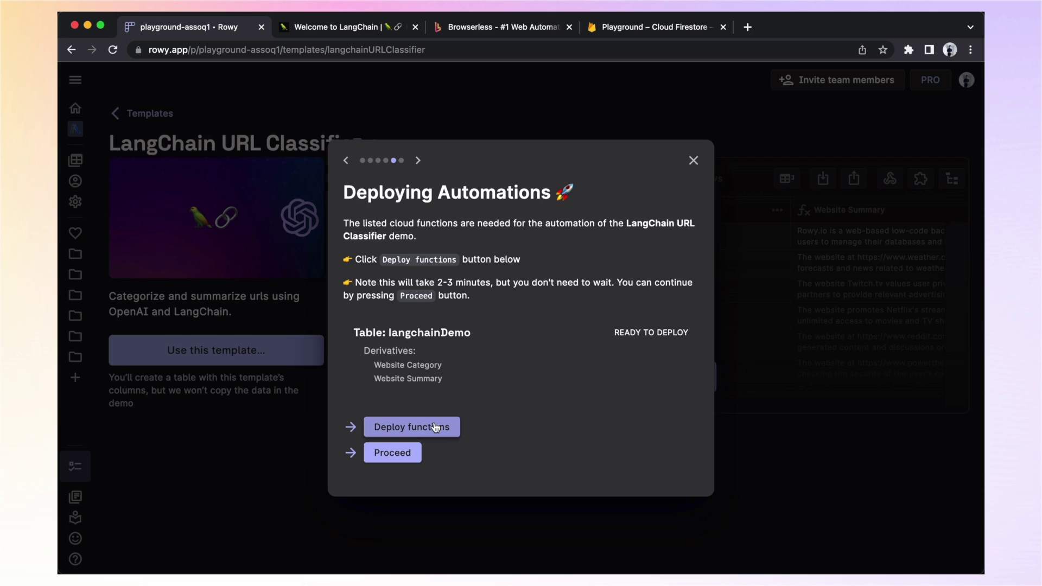
# Step: Deploy the langchainDemo Website Summary and Website Category functions, then proceed once deployed
pyautogui.click(432, 425)
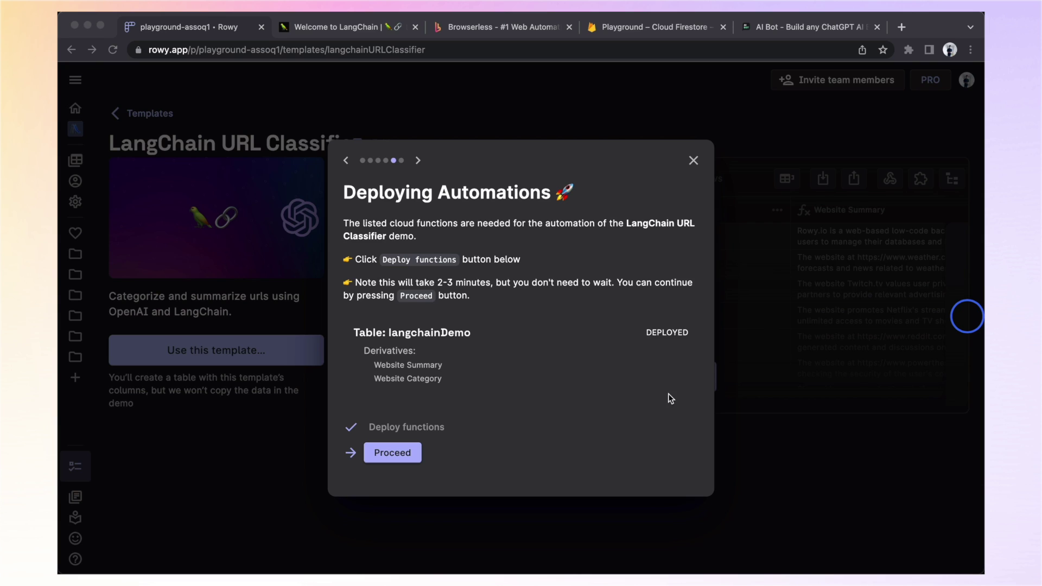
pyautogui.click(401, 458)
pyautogui.click(401, 456)
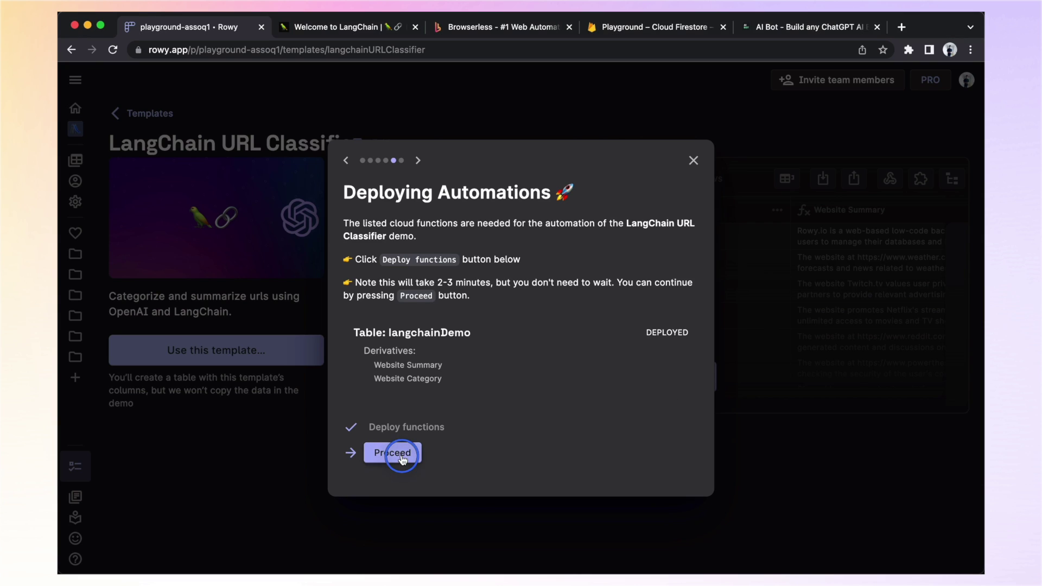
pyautogui.click(387, 361)
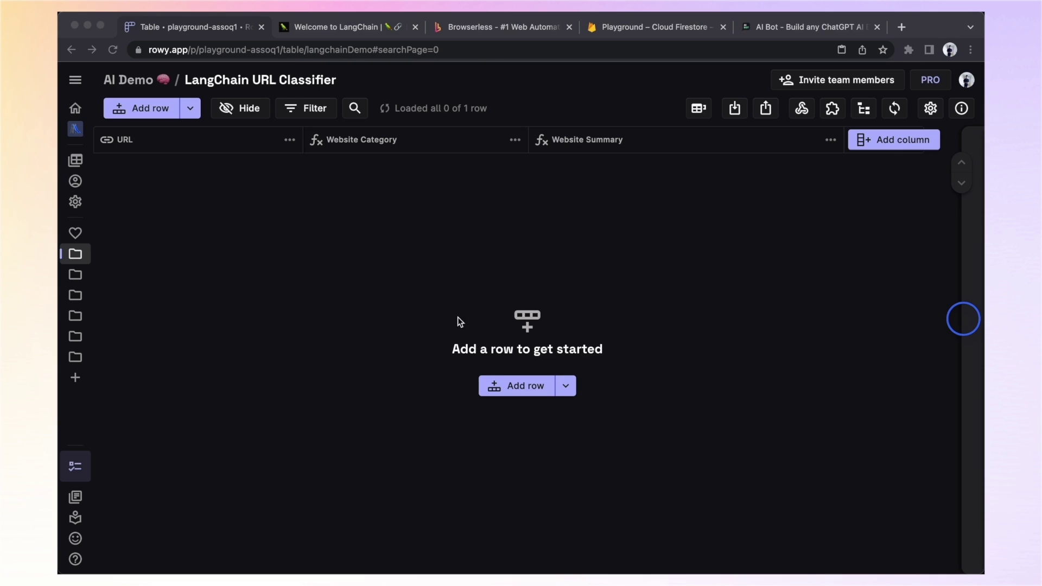
pyautogui.click(504, 386)
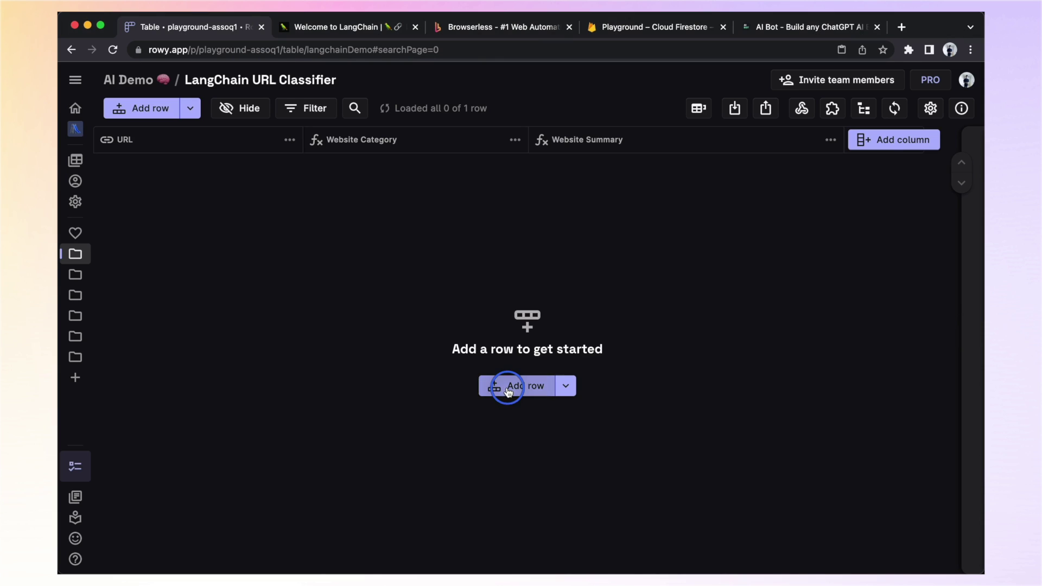
pyautogui.click(188, 174)
pyautogui.write('https://www.aibot.how/')
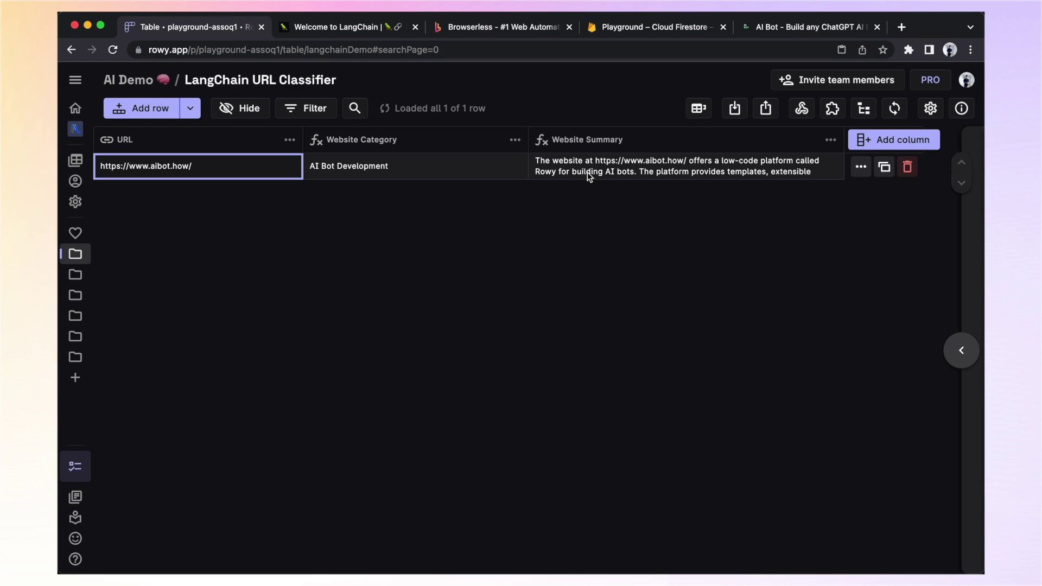
pyautogui.moveTo(156, 140)
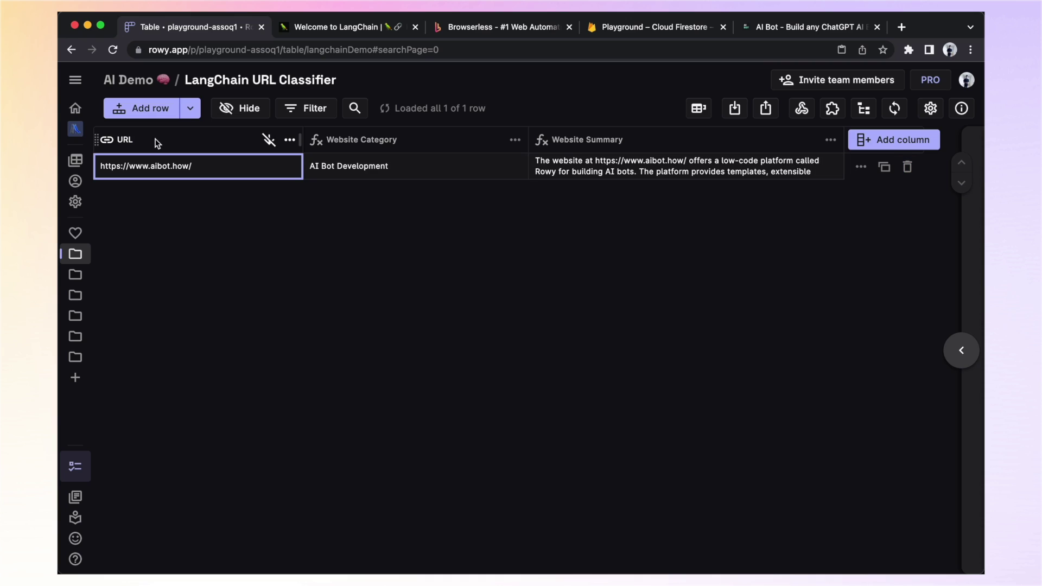
pyautogui.click(173, 142)
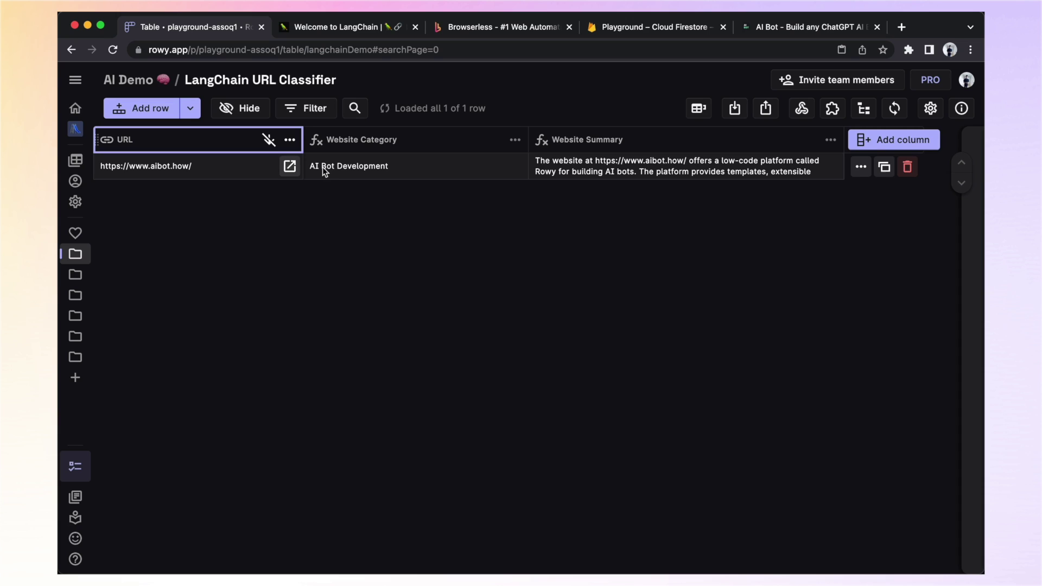
pyautogui.click(515, 140)
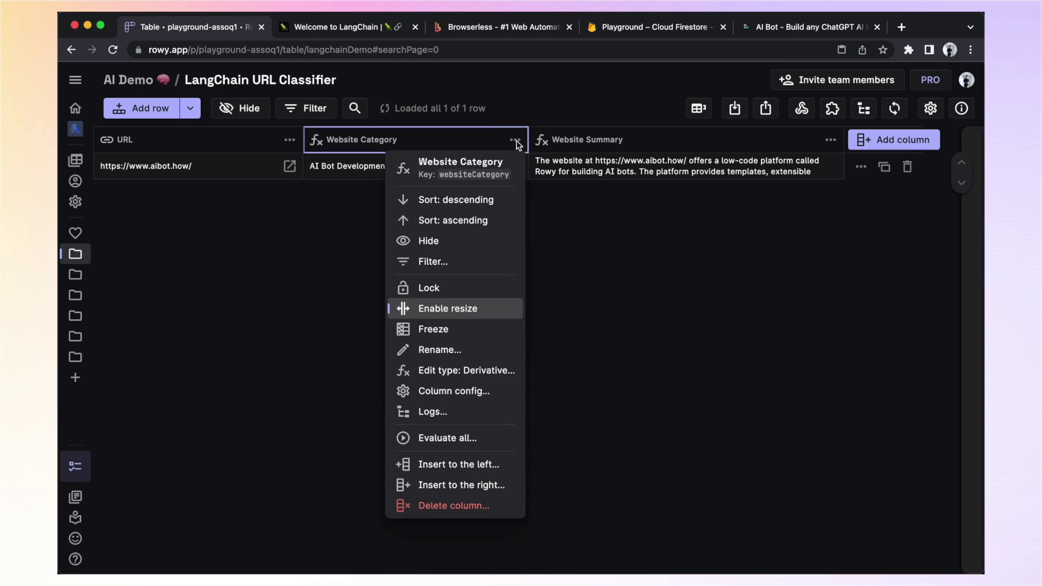
pyautogui.click(496, 391)
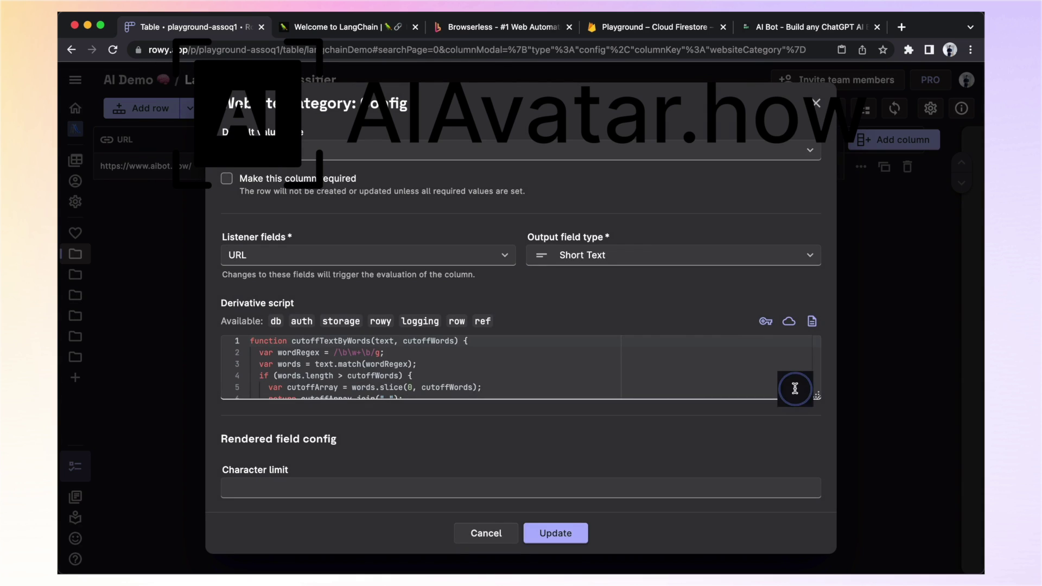
pyautogui.click(800, 388)
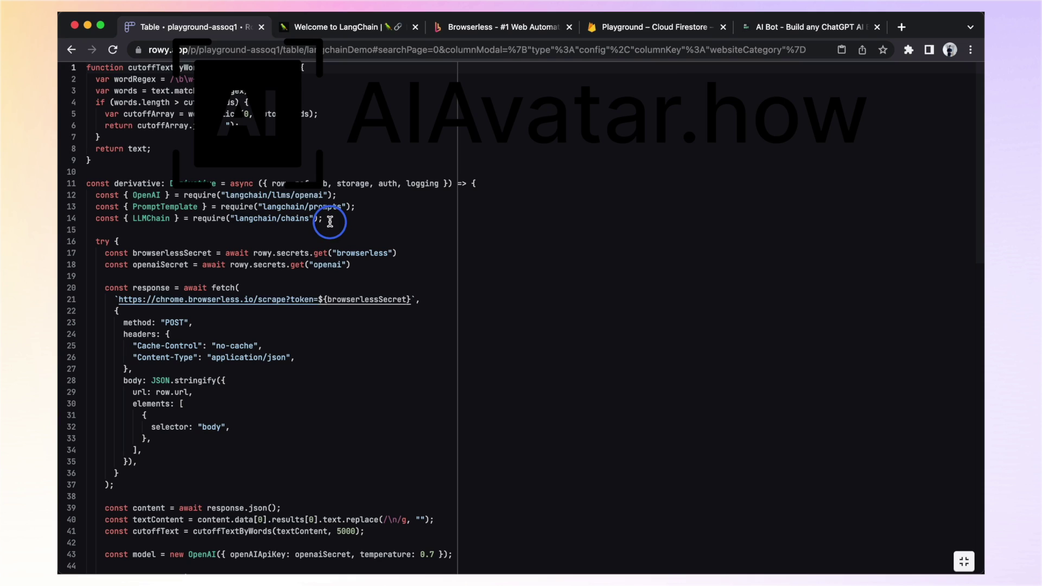
pyautogui.moveTo(326, 218)
pyautogui.mouseDown()
pyautogui.moveTo(145, 236)
pyautogui.moveTo(95, 220)
pyautogui.mouseUp()
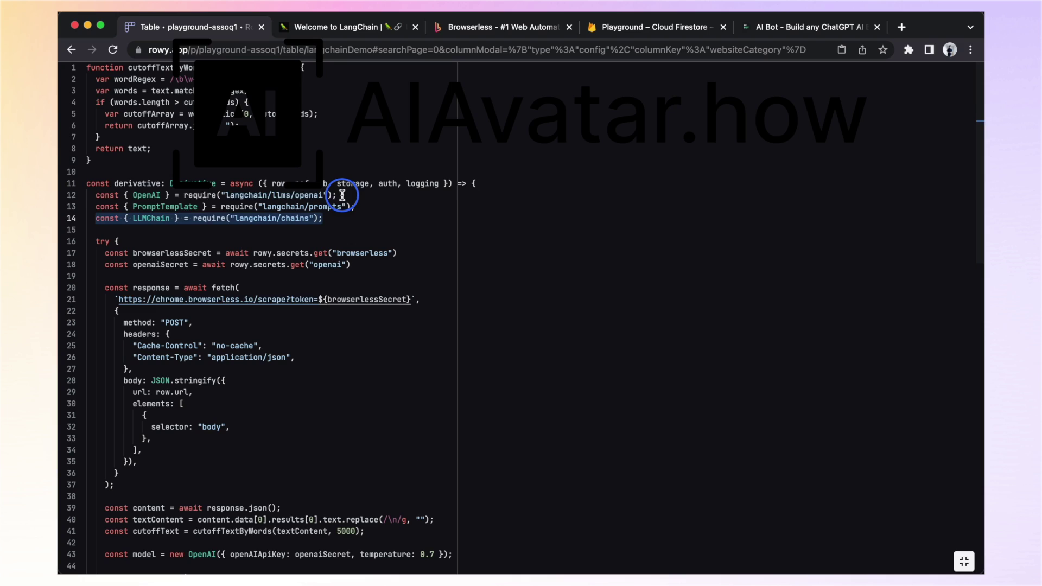
pyautogui.moveTo(338, 195); pyautogui.dragTo(91, 196)
pyautogui.scroll(-2, 196, 342)
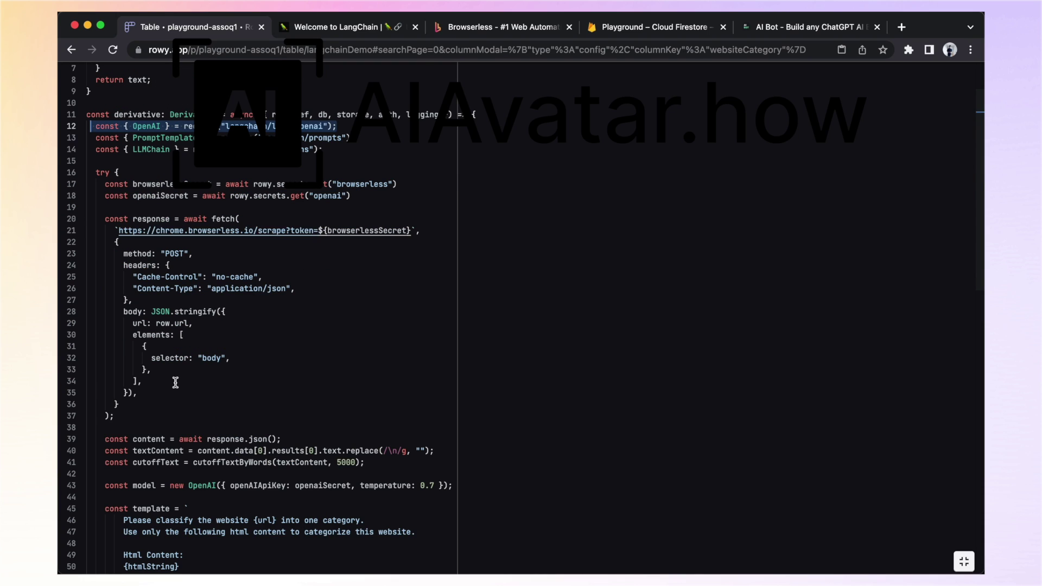
pyautogui.click(119, 415)
pyautogui.moveTo(120, 415); pyautogui.dragTo(106, 219)
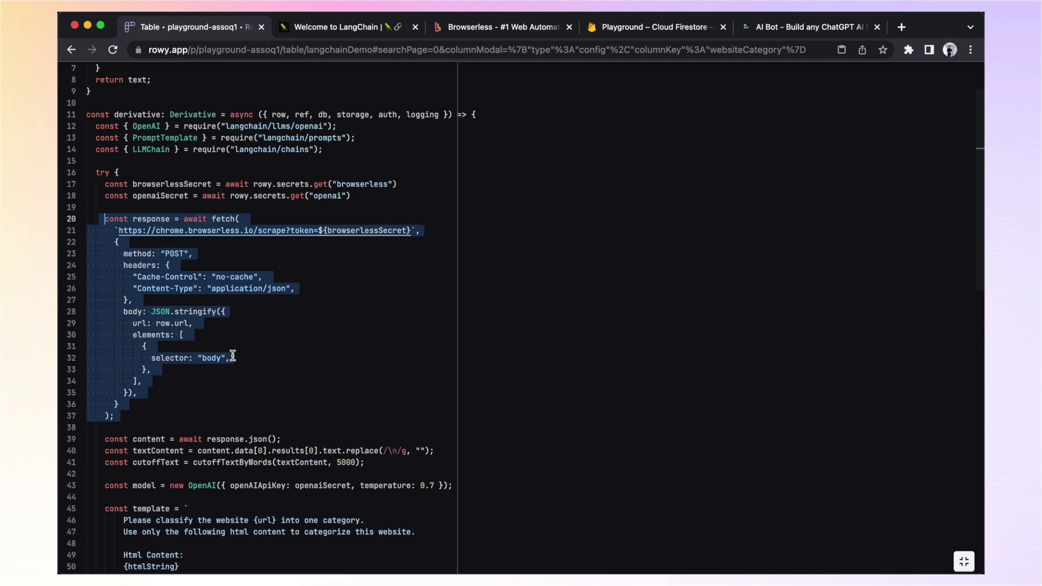
pyautogui.scroll(-3, 232, 356)
pyautogui.scroll(-2, 234, 356)
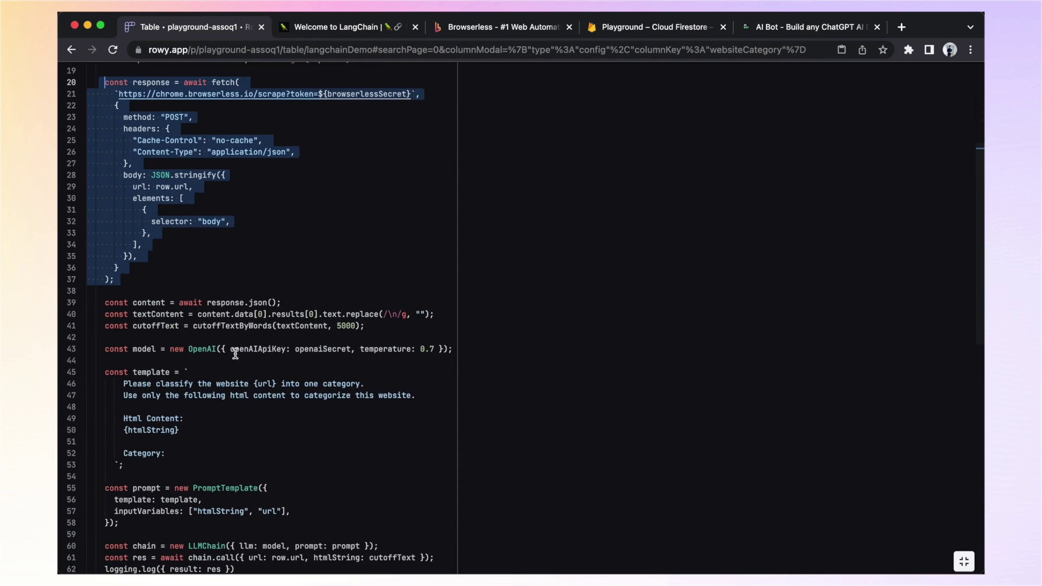
pyautogui.click(235, 420)
pyautogui.scroll(-2, 236, 421)
pyautogui.scroll(-1, 203, 398)
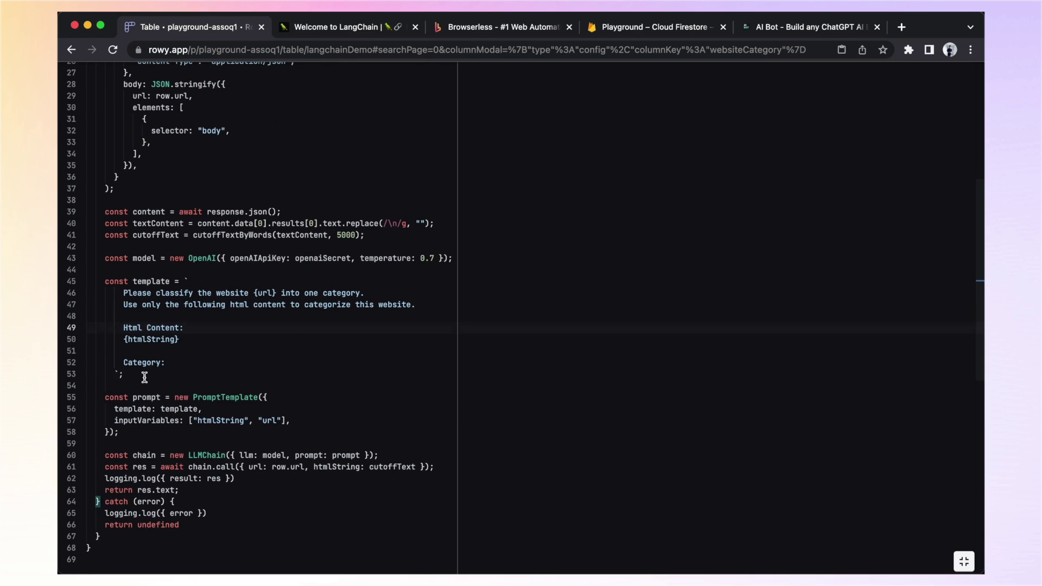
pyautogui.moveTo(135, 375); pyautogui.dragTo(97, 279)
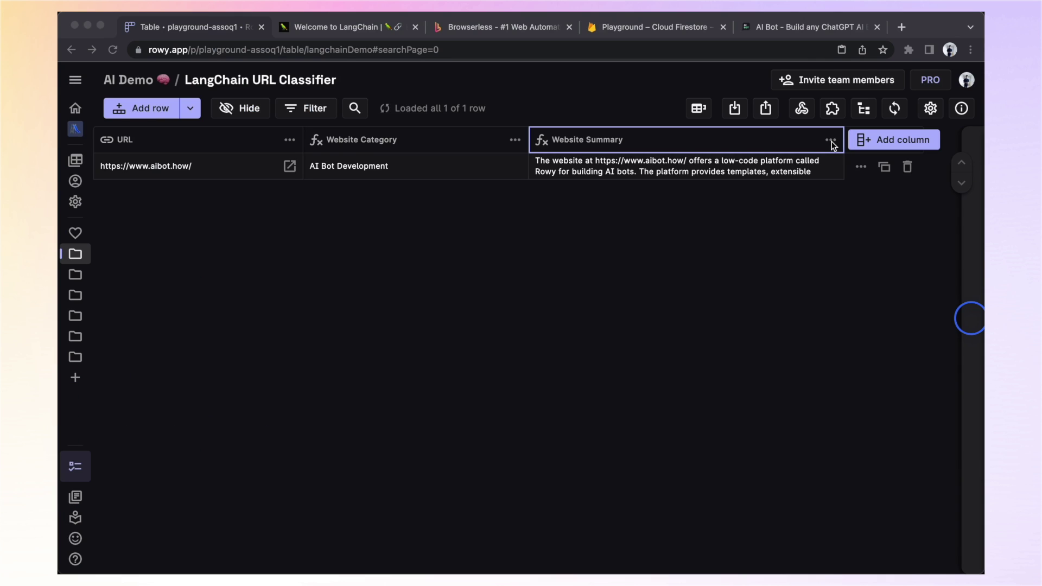
# Step: Open the Website Summary column config and review its summarization prompt template full-size
pyautogui.click(830, 140)
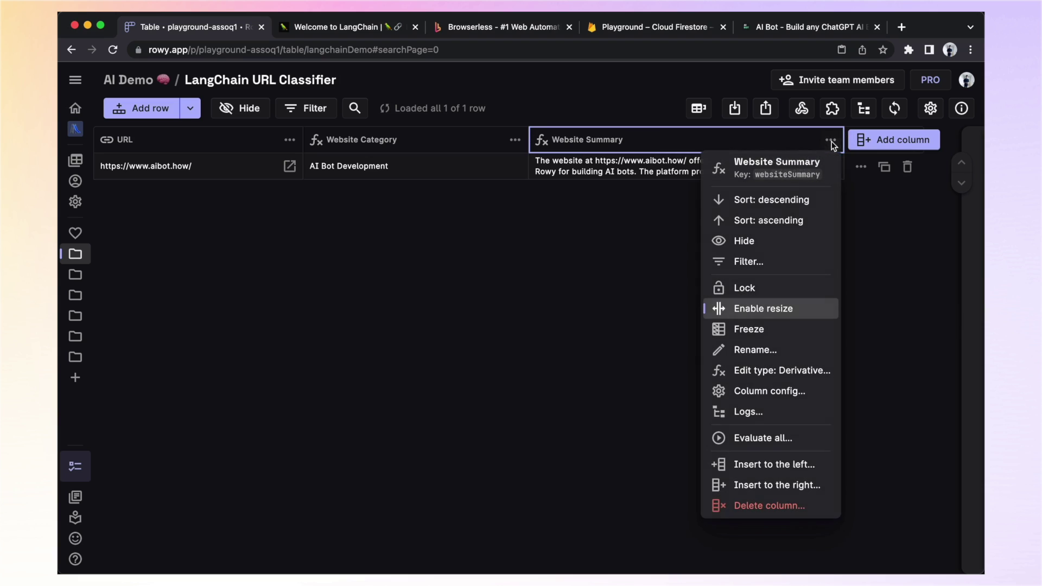
pyautogui.click(778, 392)
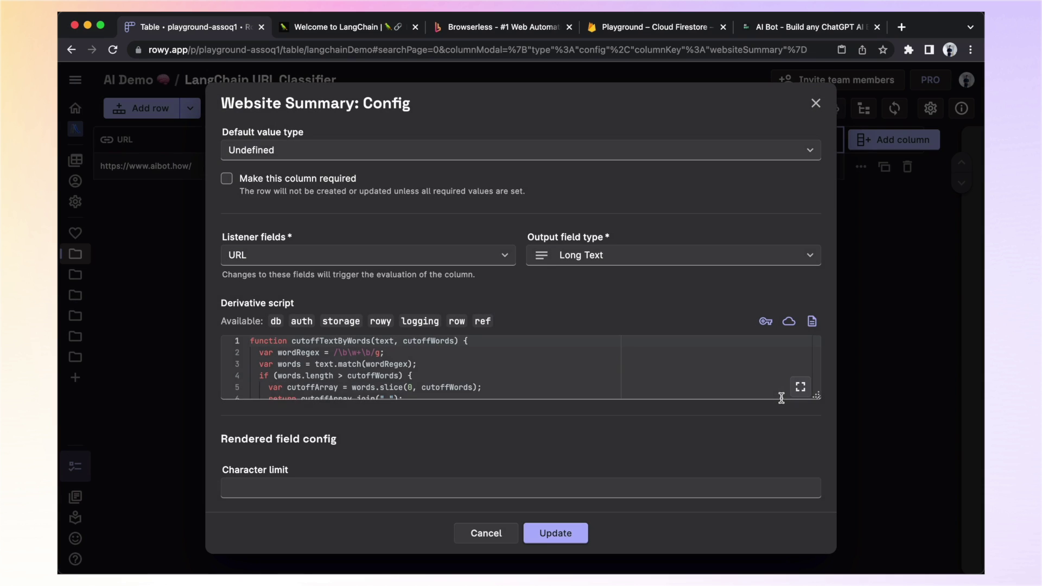
pyautogui.click(800, 387)
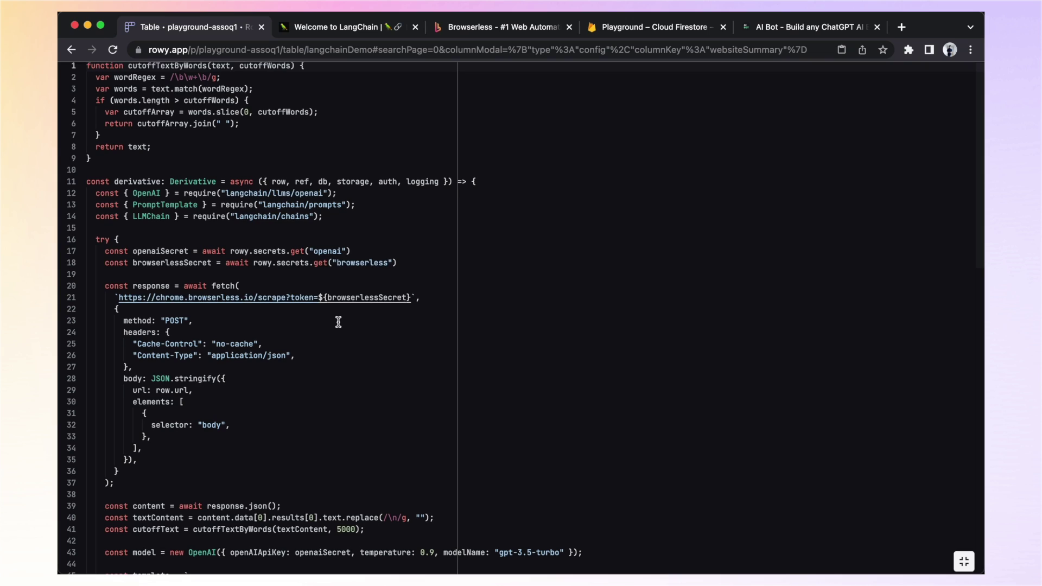
pyautogui.scroll(-3, 338, 322)
pyautogui.scroll(-3, 338, 322)
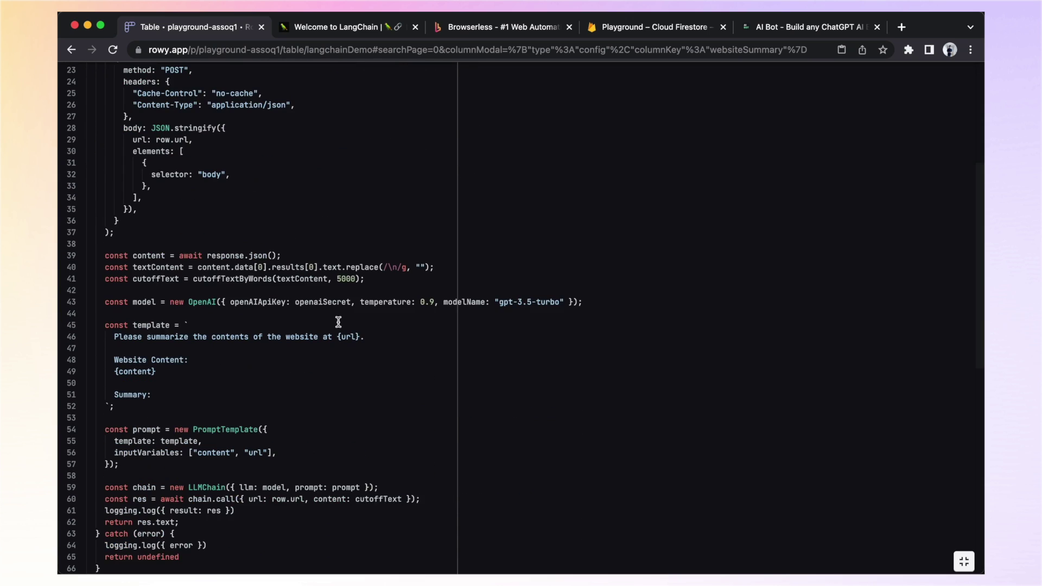
pyautogui.scroll(-3, 338, 321)
pyautogui.scroll(-1, 337, 322)
pyautogui.moveTo(178, 266); pyautogui.dragTo(101, 174)
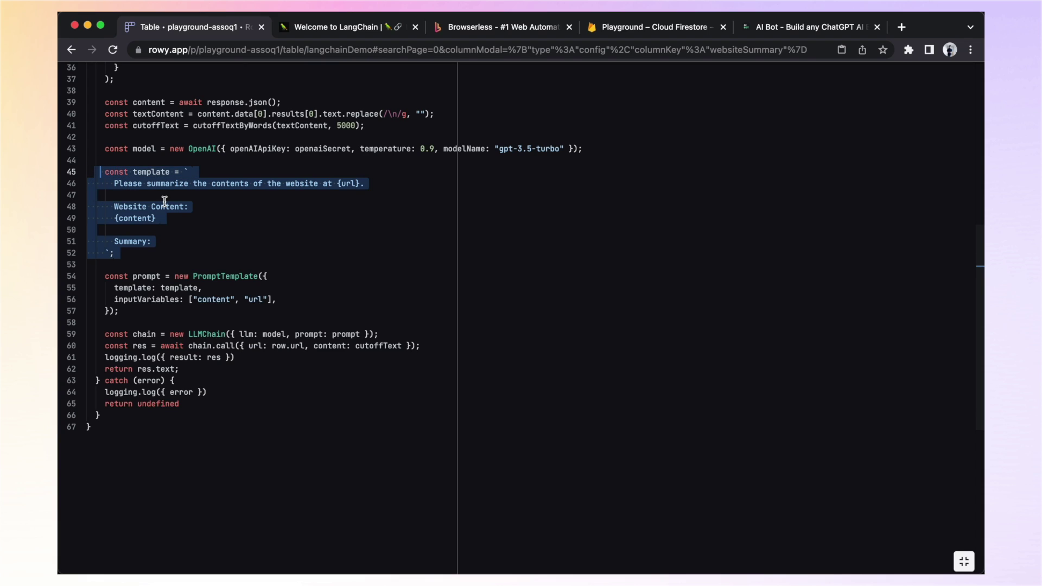
pyautogui.click(235, 210)
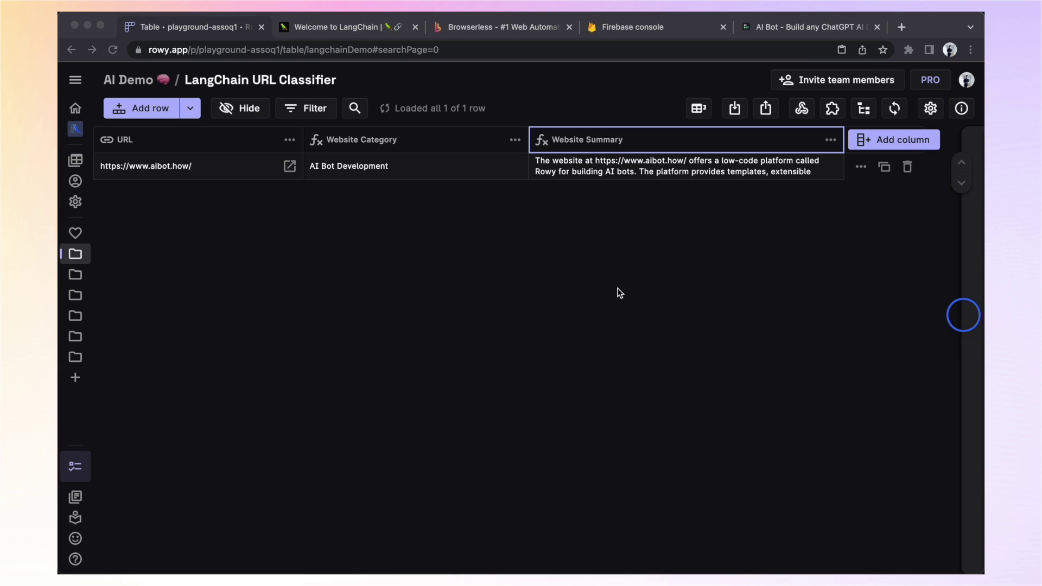
# Step: In Firestore, open langchainDemo and check its url, websiteCategory and websiteSummary values
pyautogui.click(639, 29)
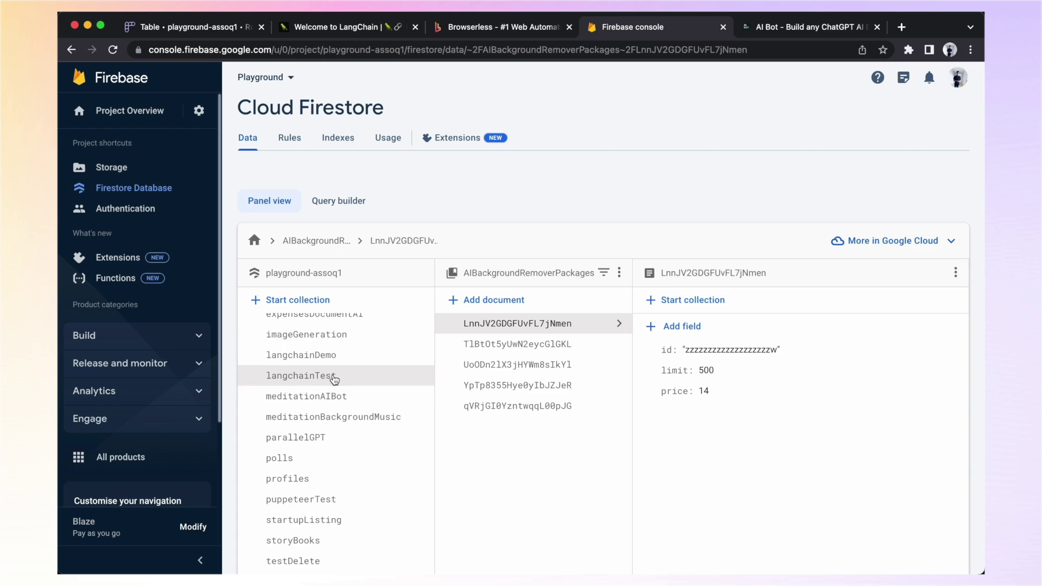
pyautogui.click(318, 360)
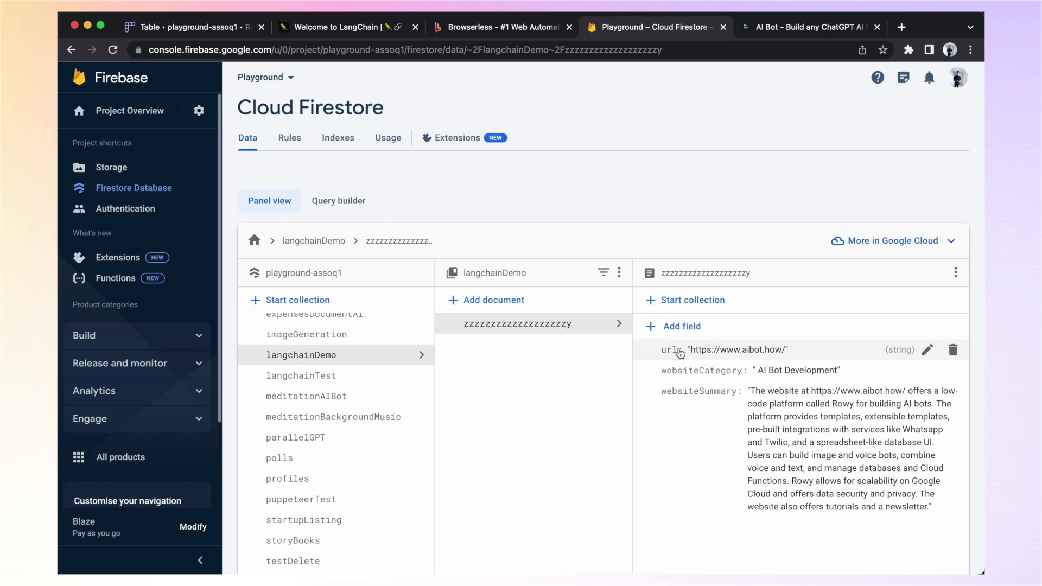
pyautogui.click(674, 355)
pyautogui.click(696, 454)
pyautogui.click(697, 372)
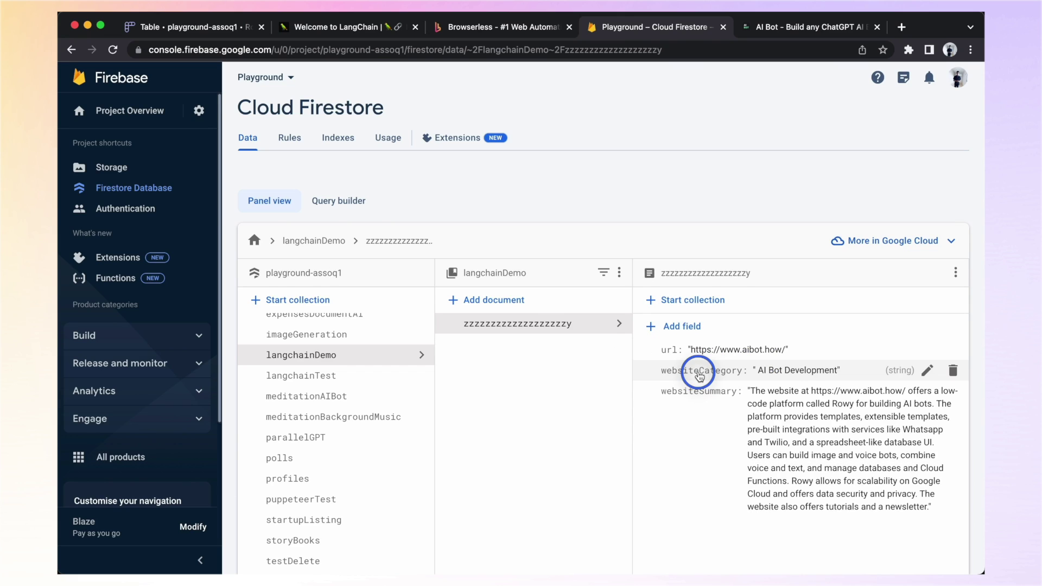
pyautogui.click(883, 442)
pyautogui.click(691, 394)
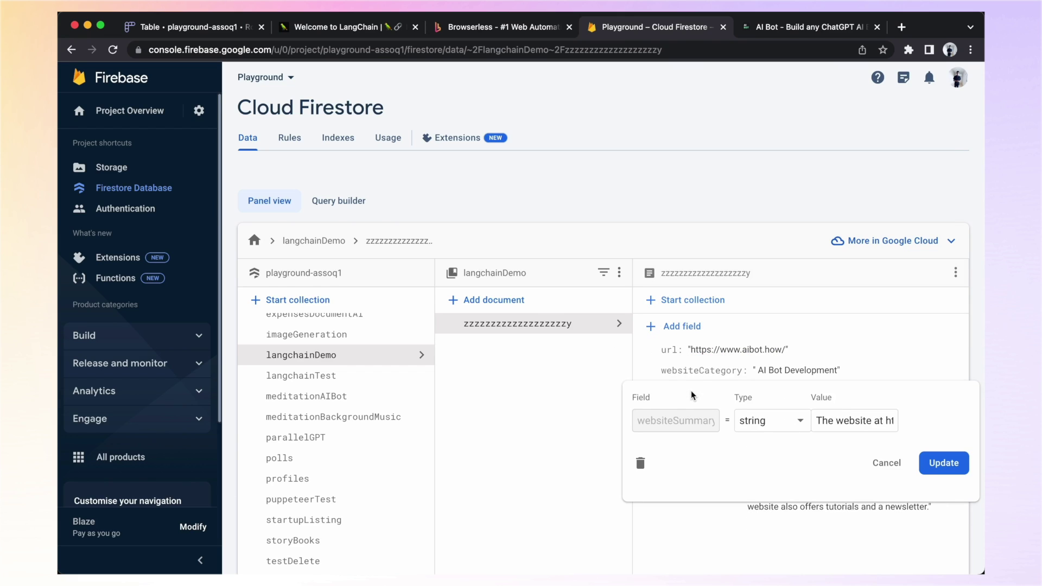
pyautogui.click(886, 463)
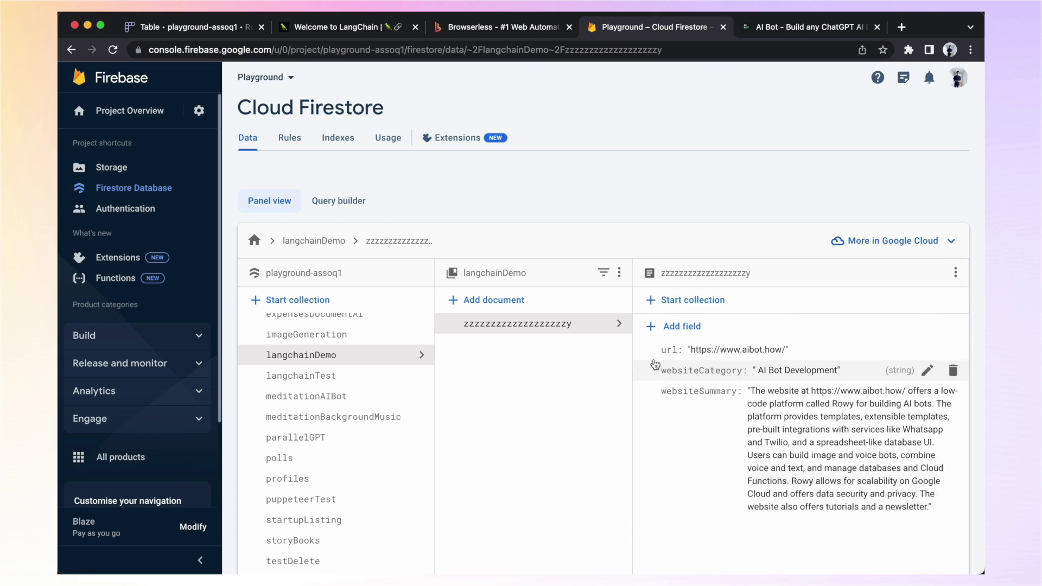